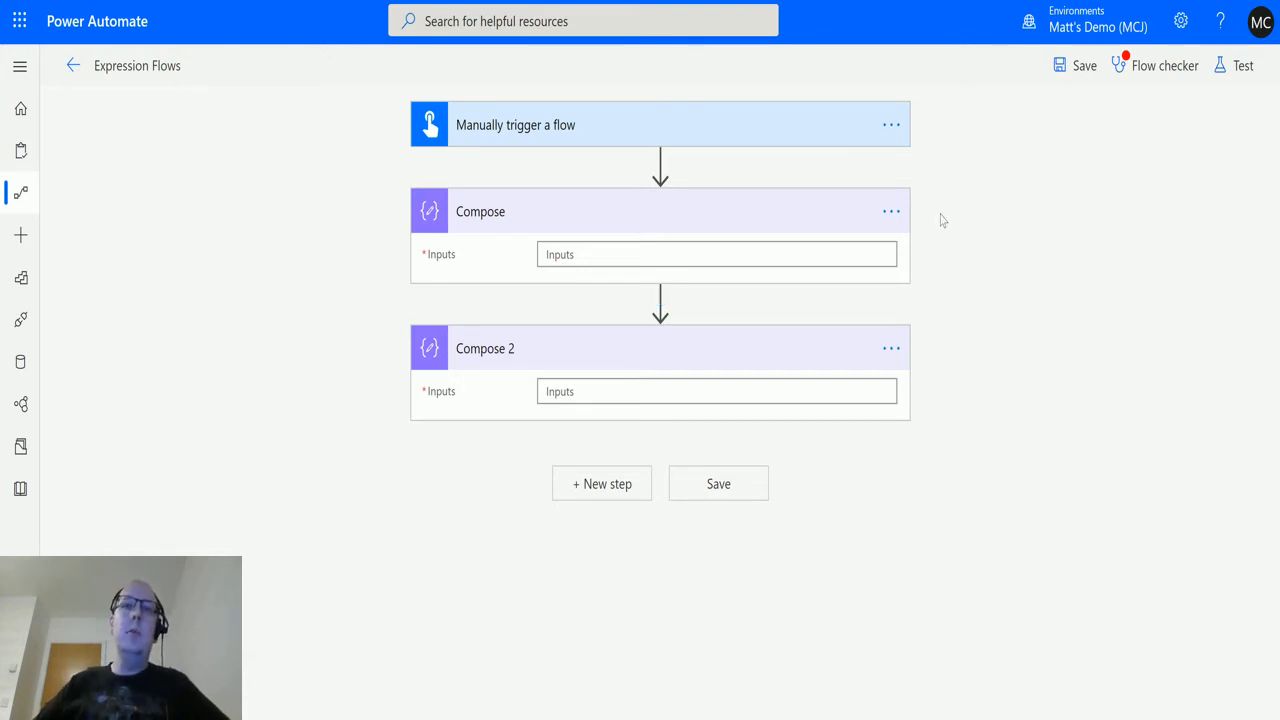
Review the text and number inputs defined on the manual trigger, leaving its card collapsed.
click(687, 131)
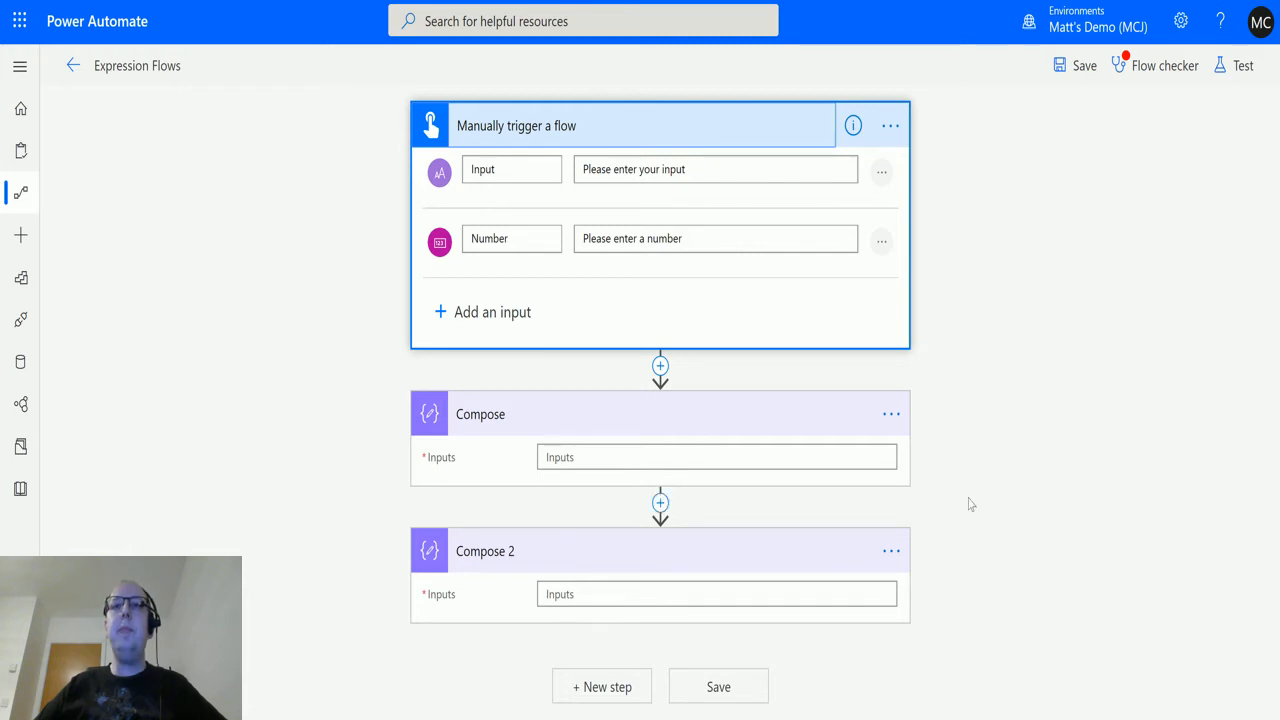
click(565, 454)
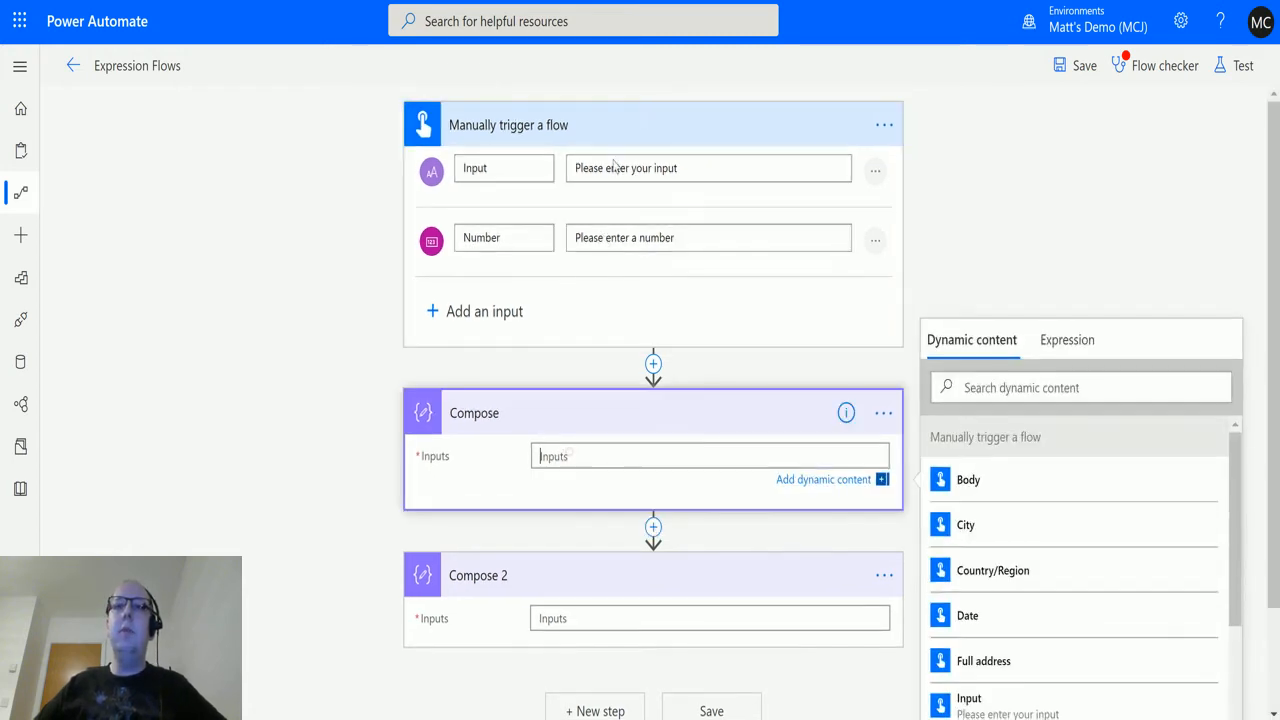
click(631, 126)
Set the Compose action's input to a string() expression that converts the trigger's Number value to text.
click(605, 252)
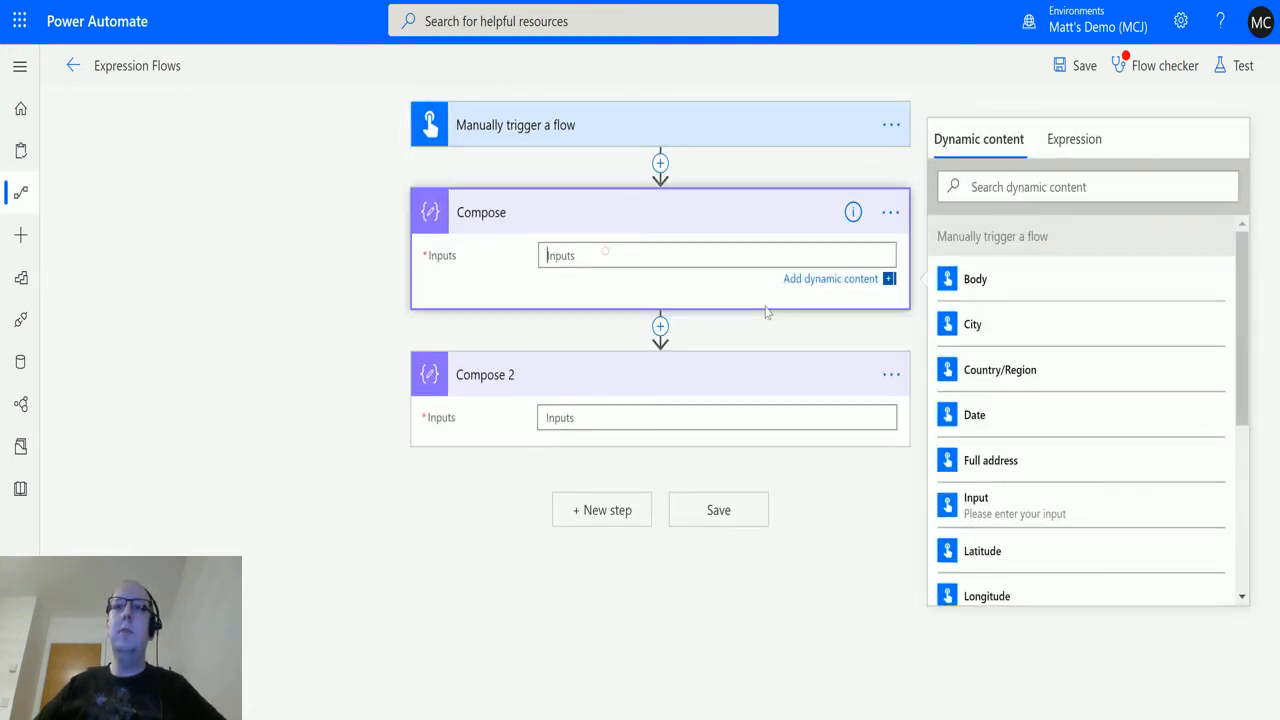
click(1090, 142)
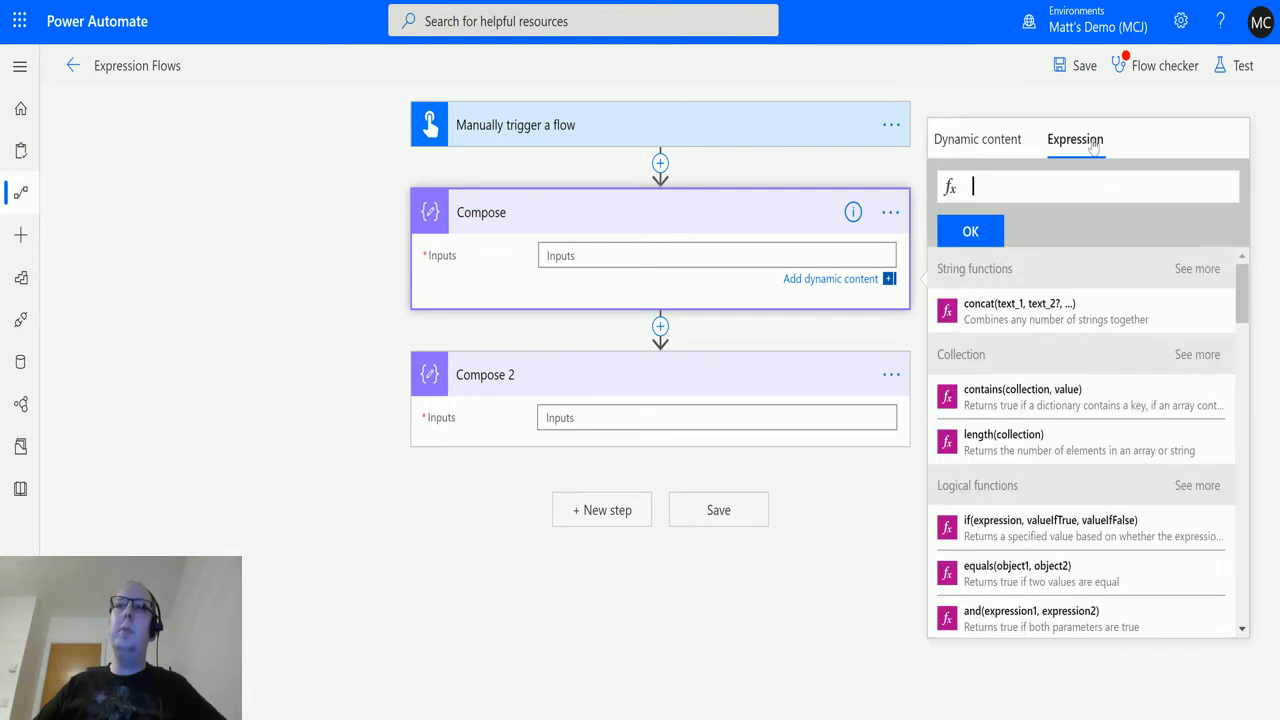
scroll(1150, 380, down, 5)
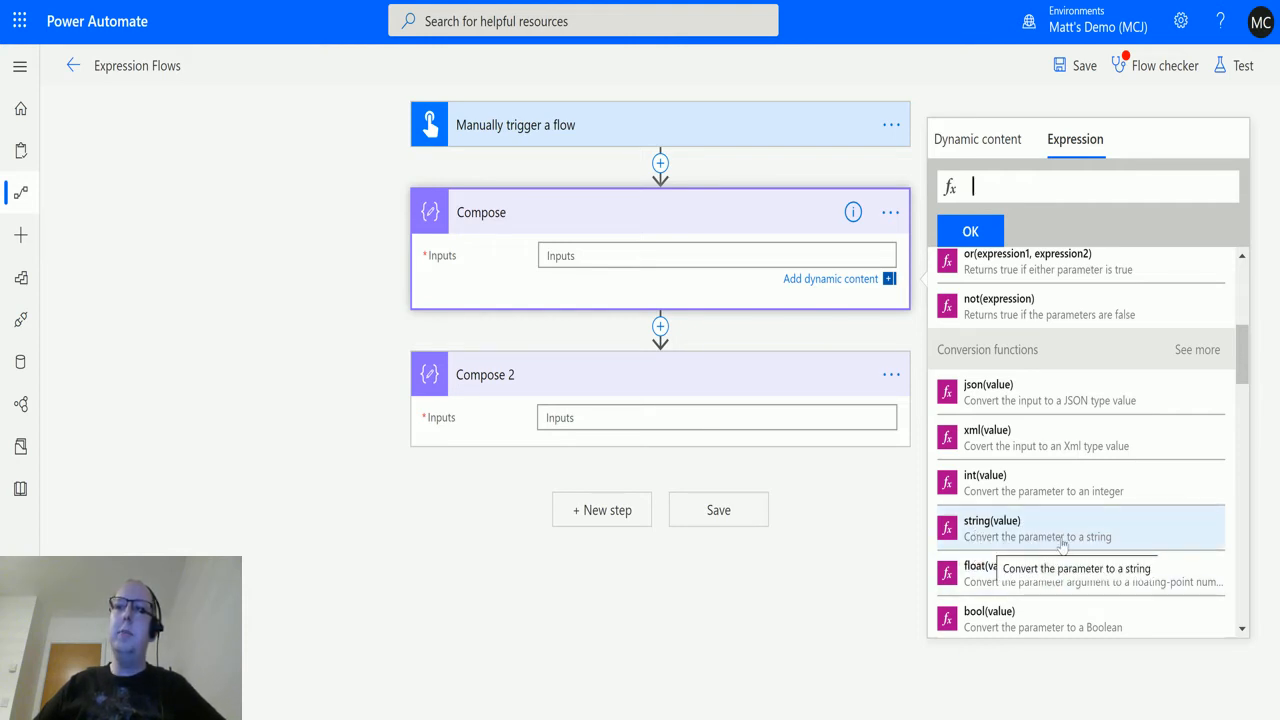
click(996, 538)
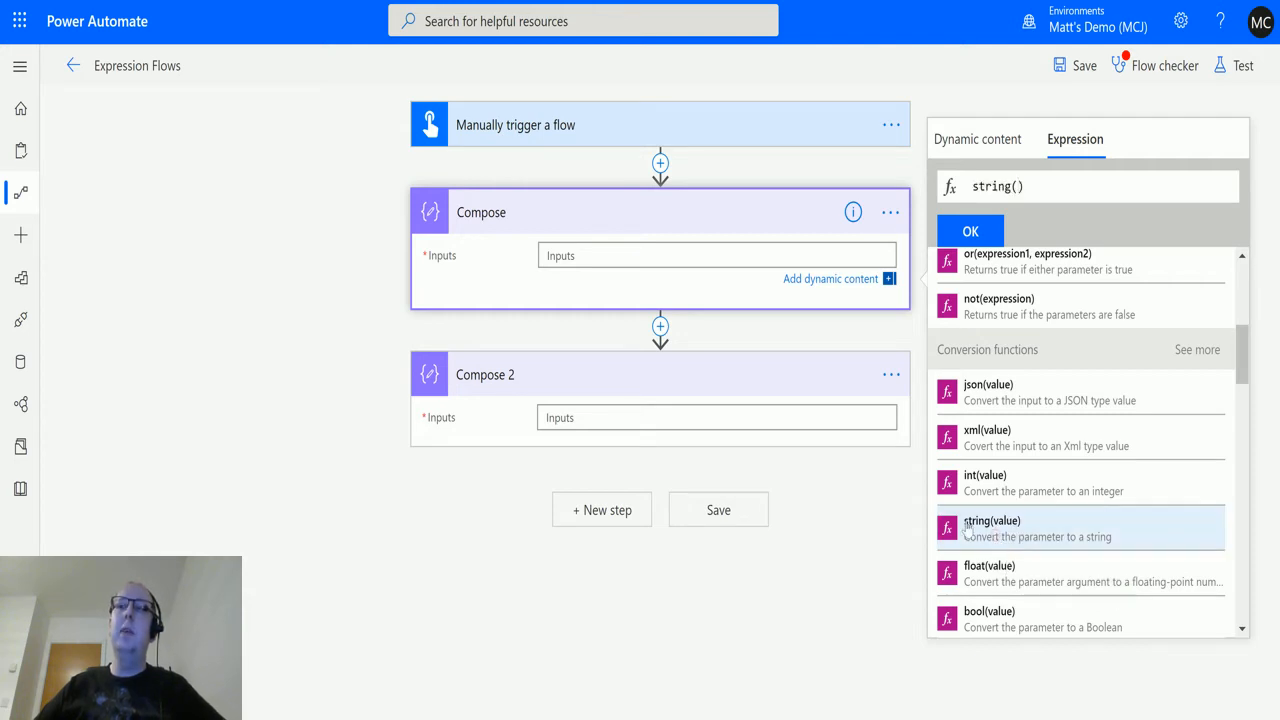
click(978, 140)
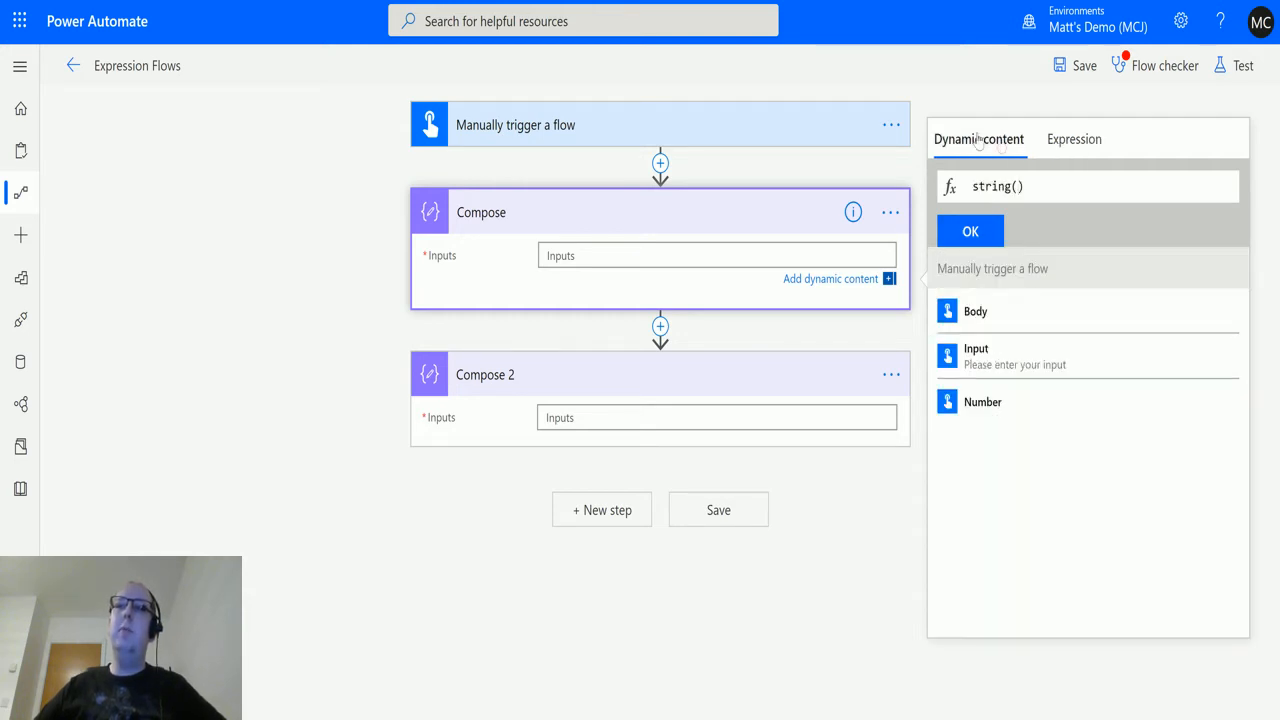
click(1008, 414)
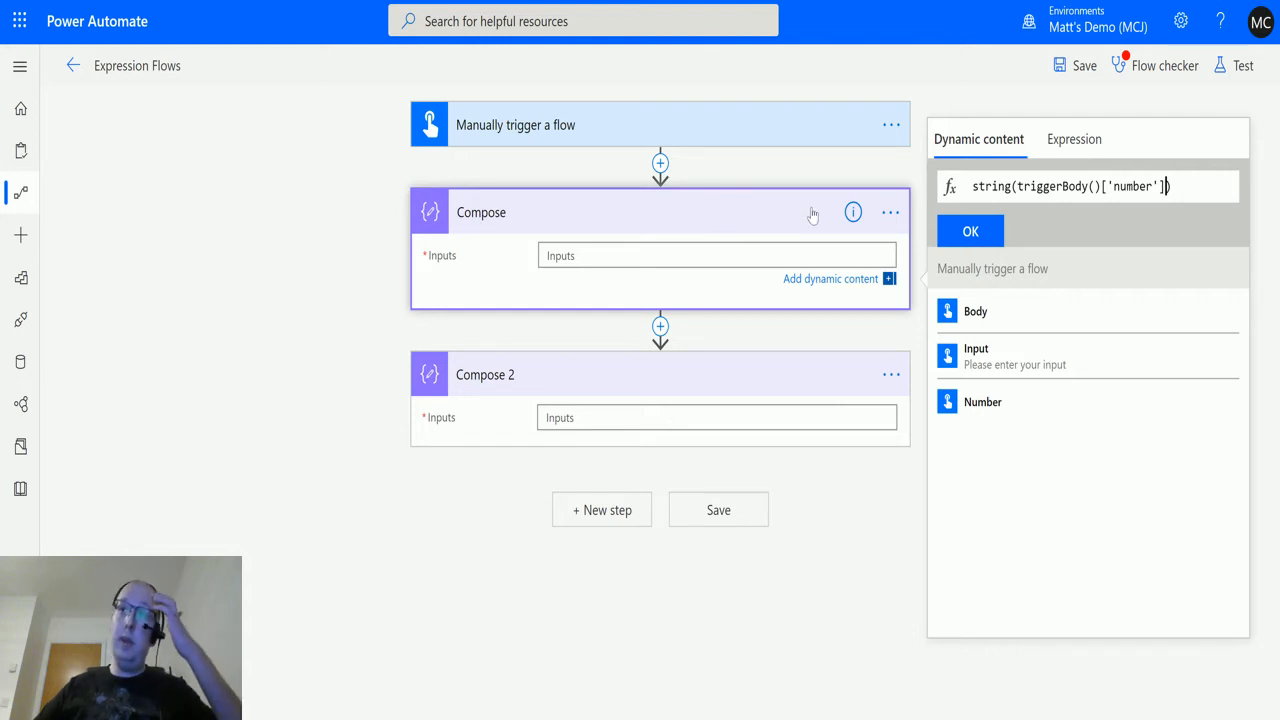
click(969, 233)
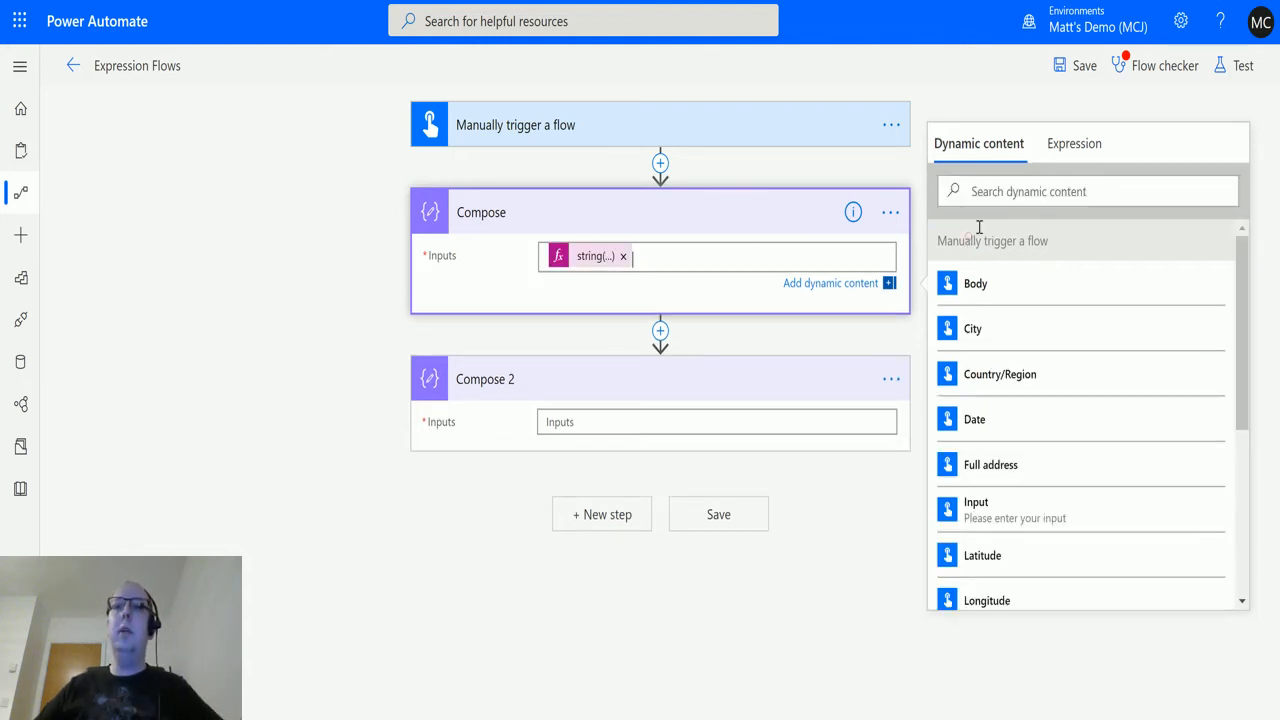
Set the Compose 2 input to the expression concat(outputs('Compose'),' Gold Rings').
click(603, 421)
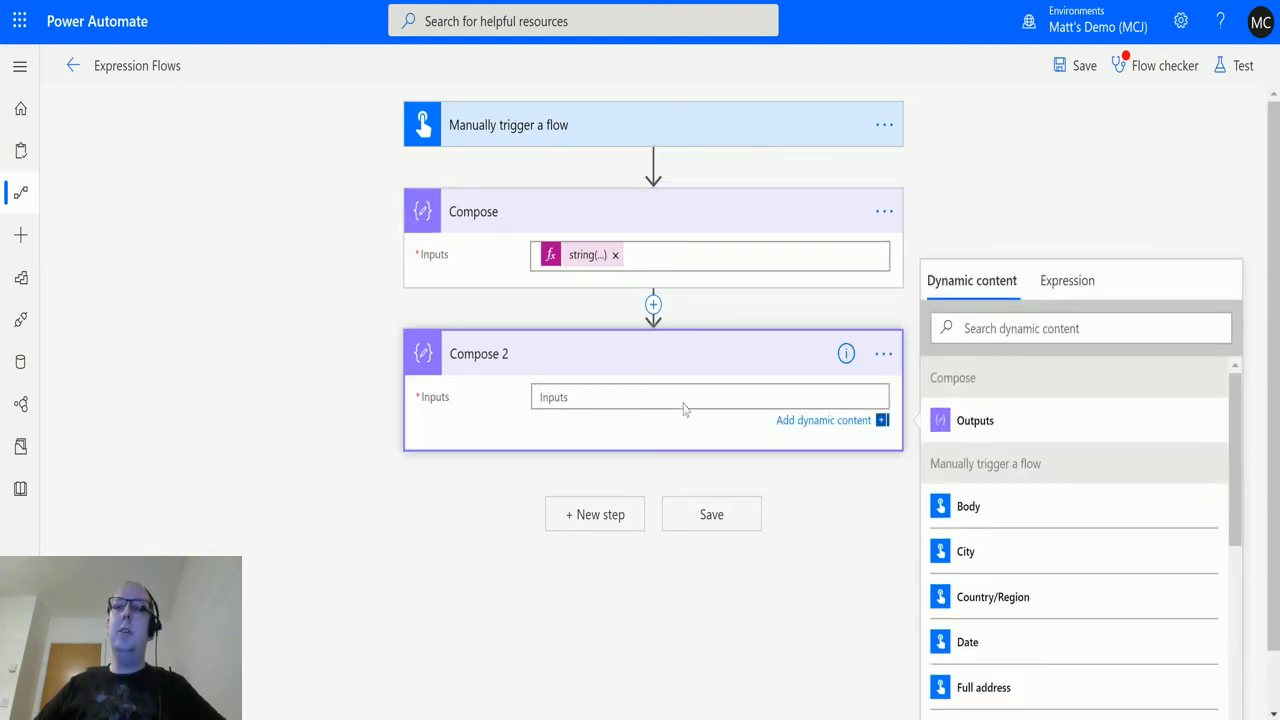
click(1078, 280)
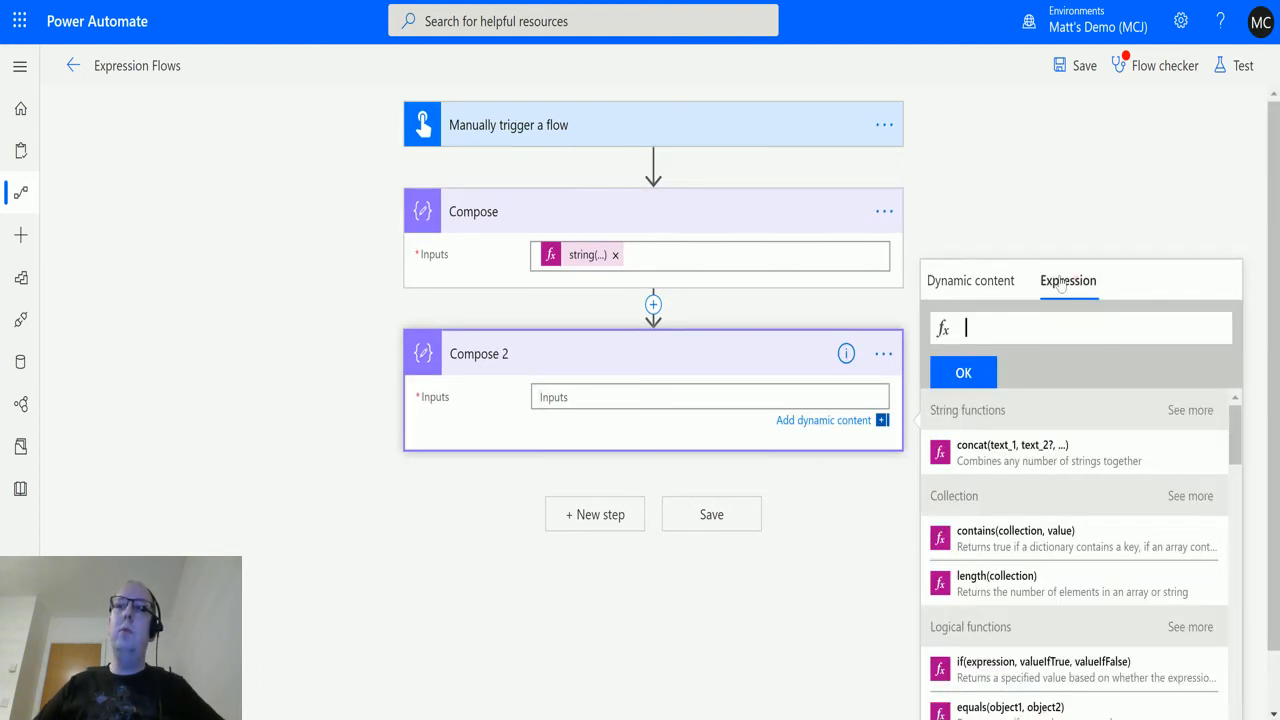
click(1203, 416)
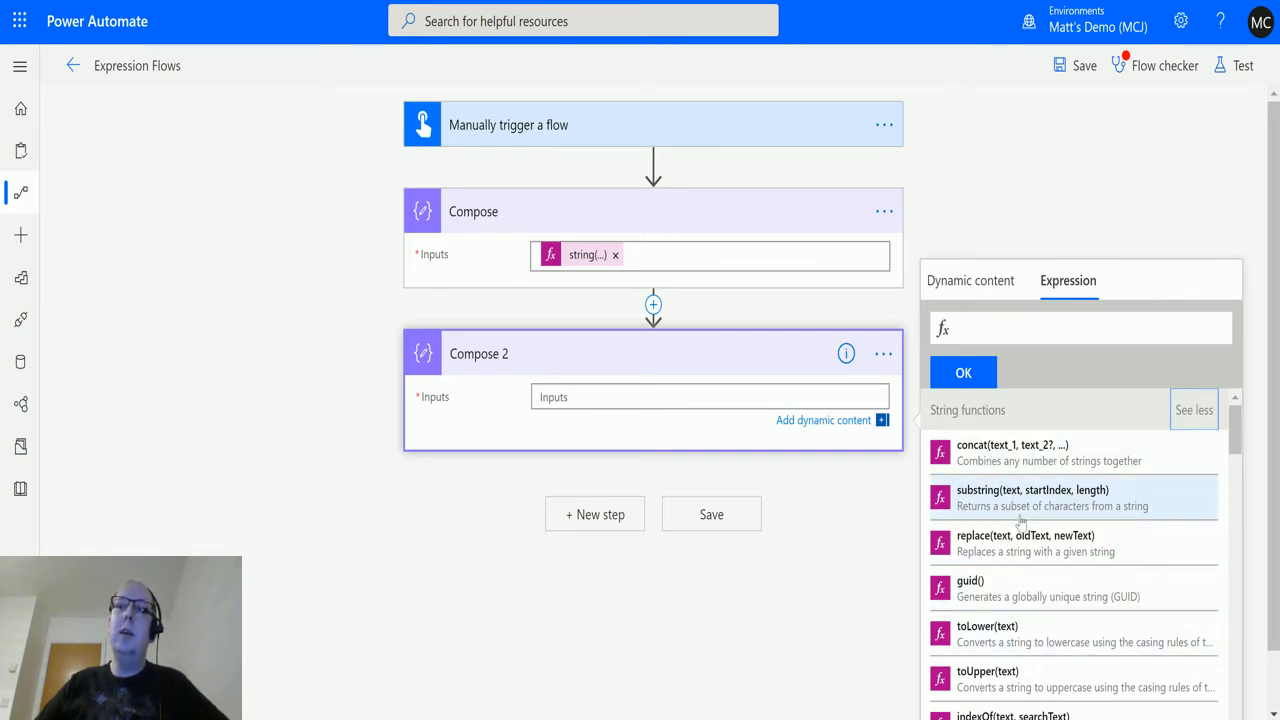
click(1013, 458)
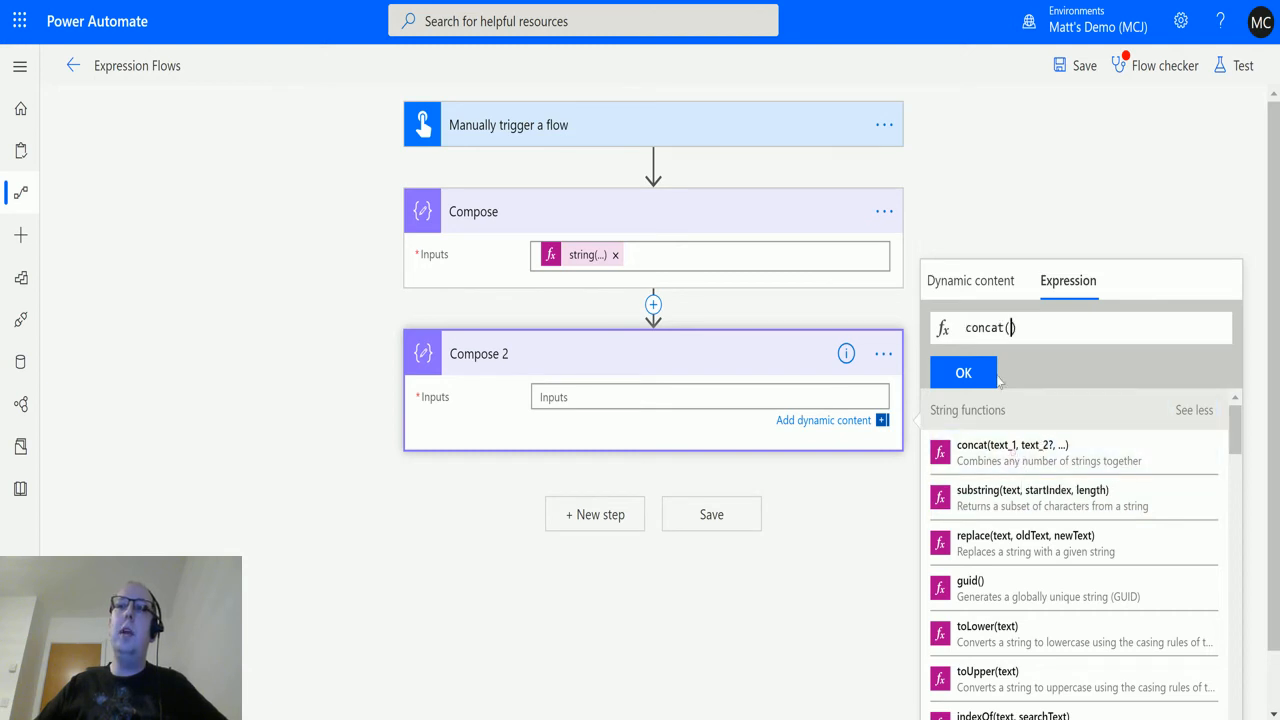
click(1000, 280)
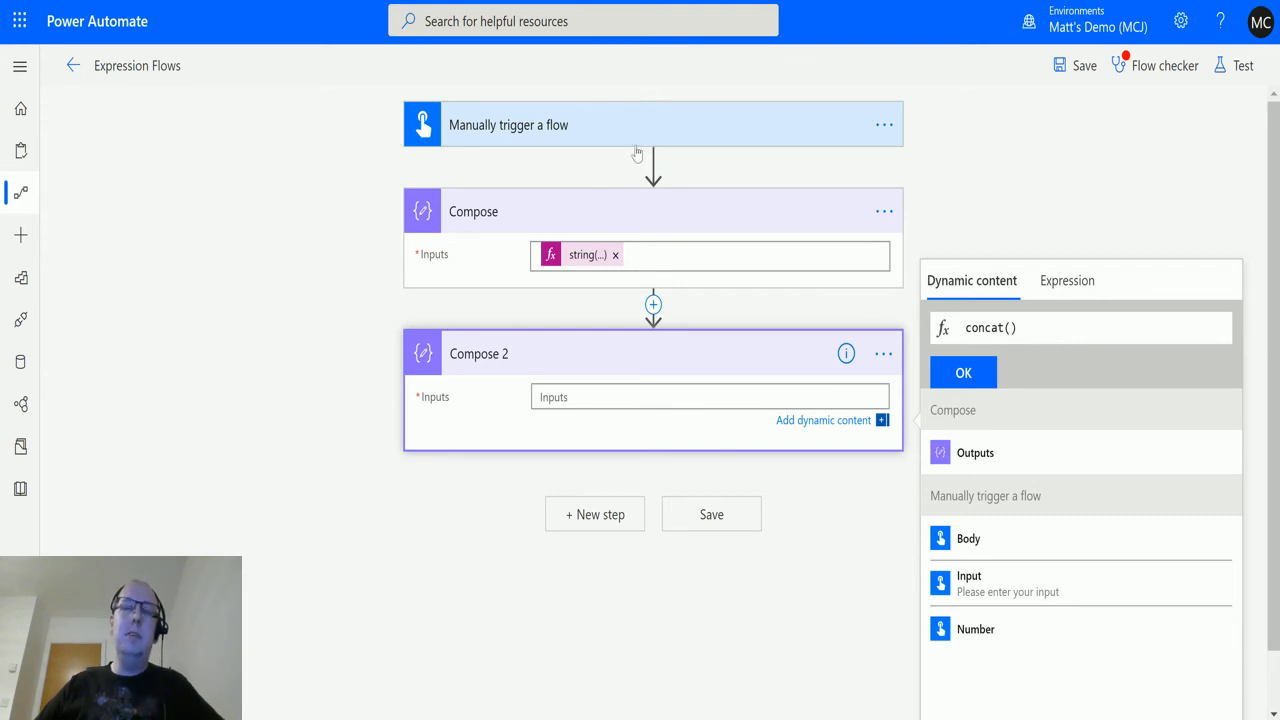
click(1012, 451)
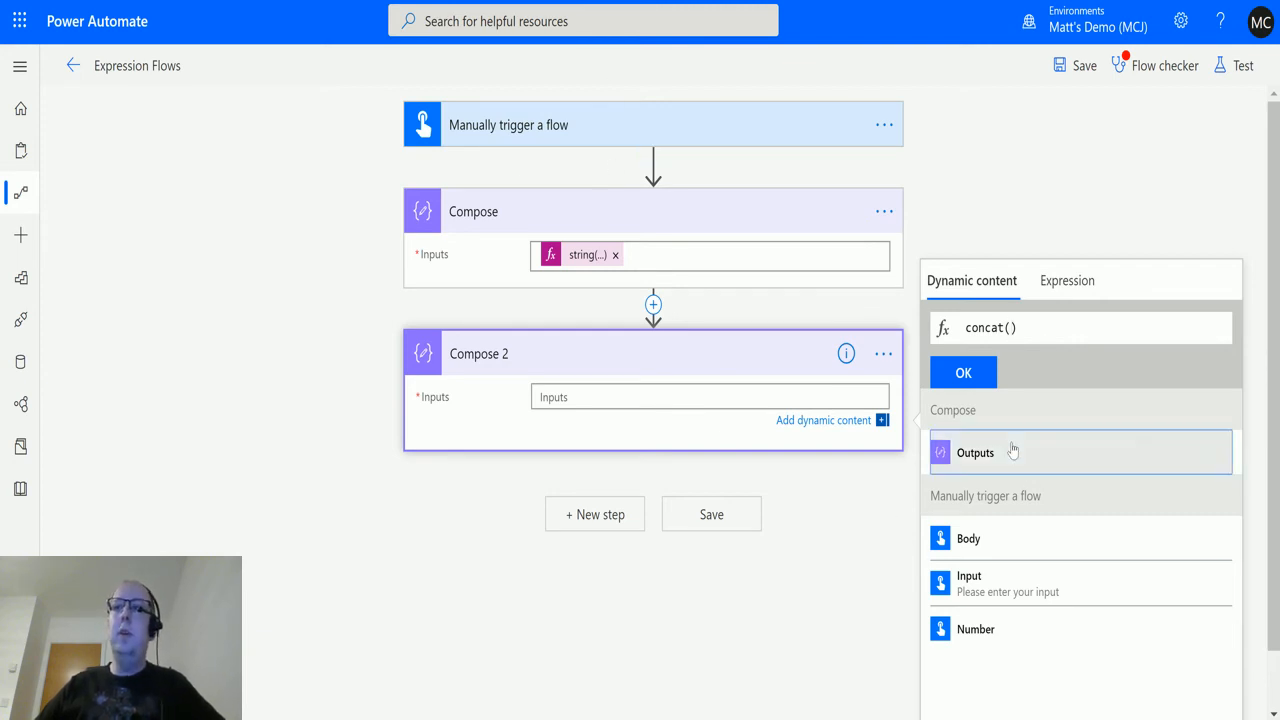
text(,)
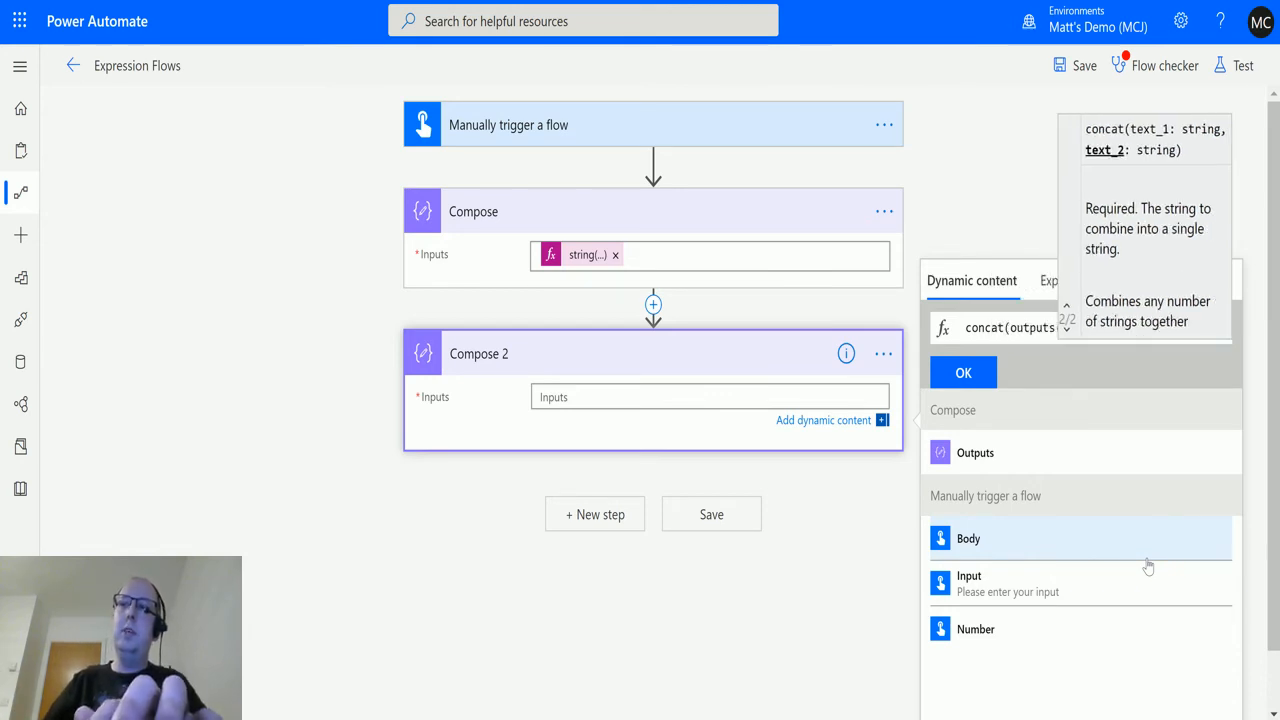
text(' ')
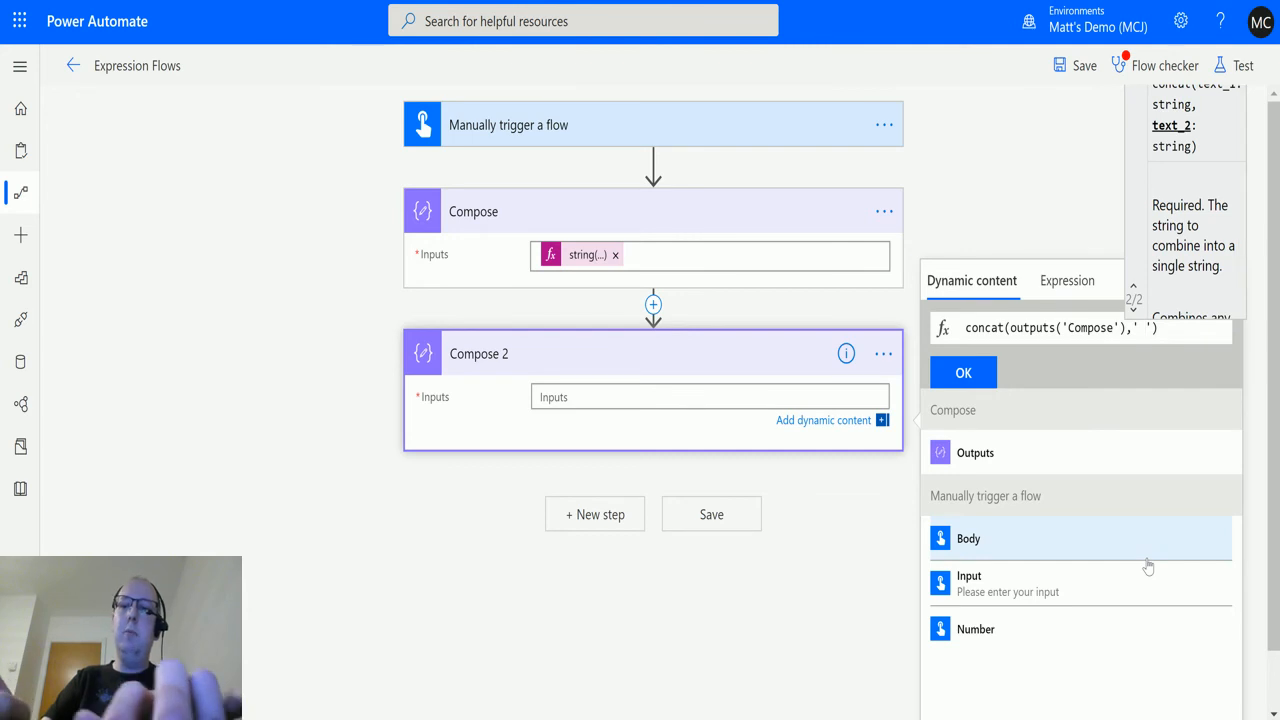
text(Gold )
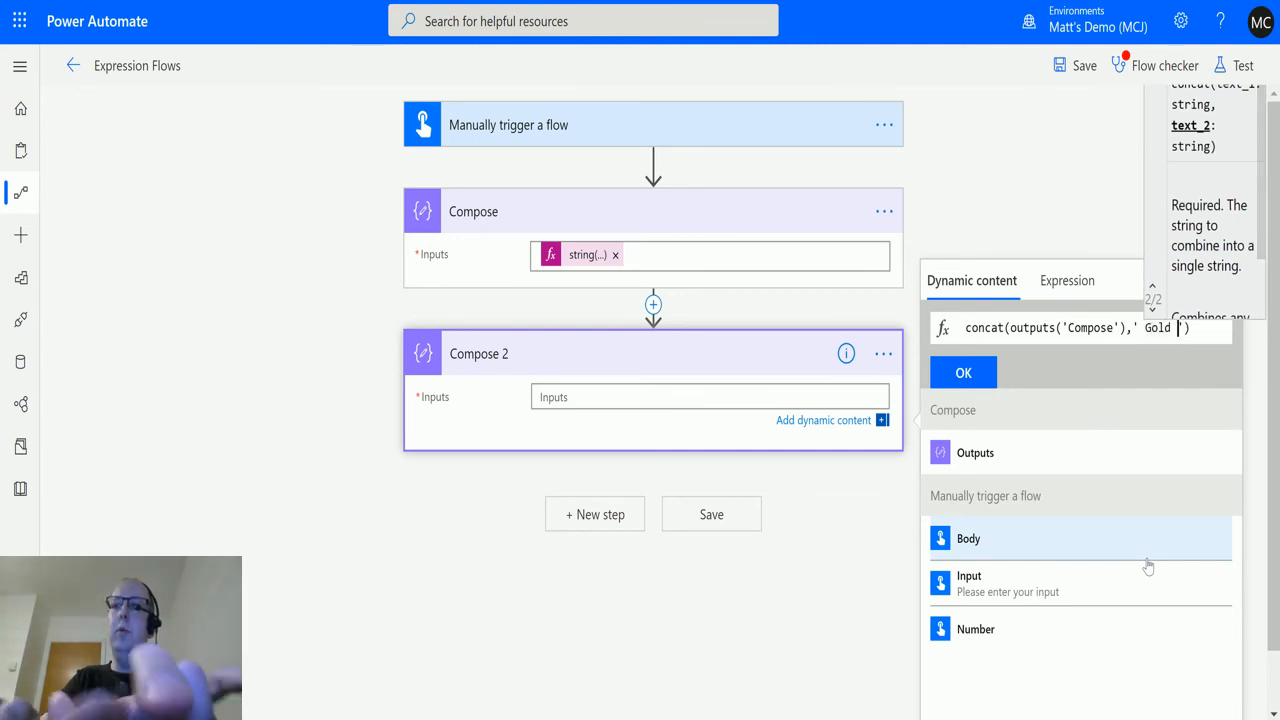
text(Rings)
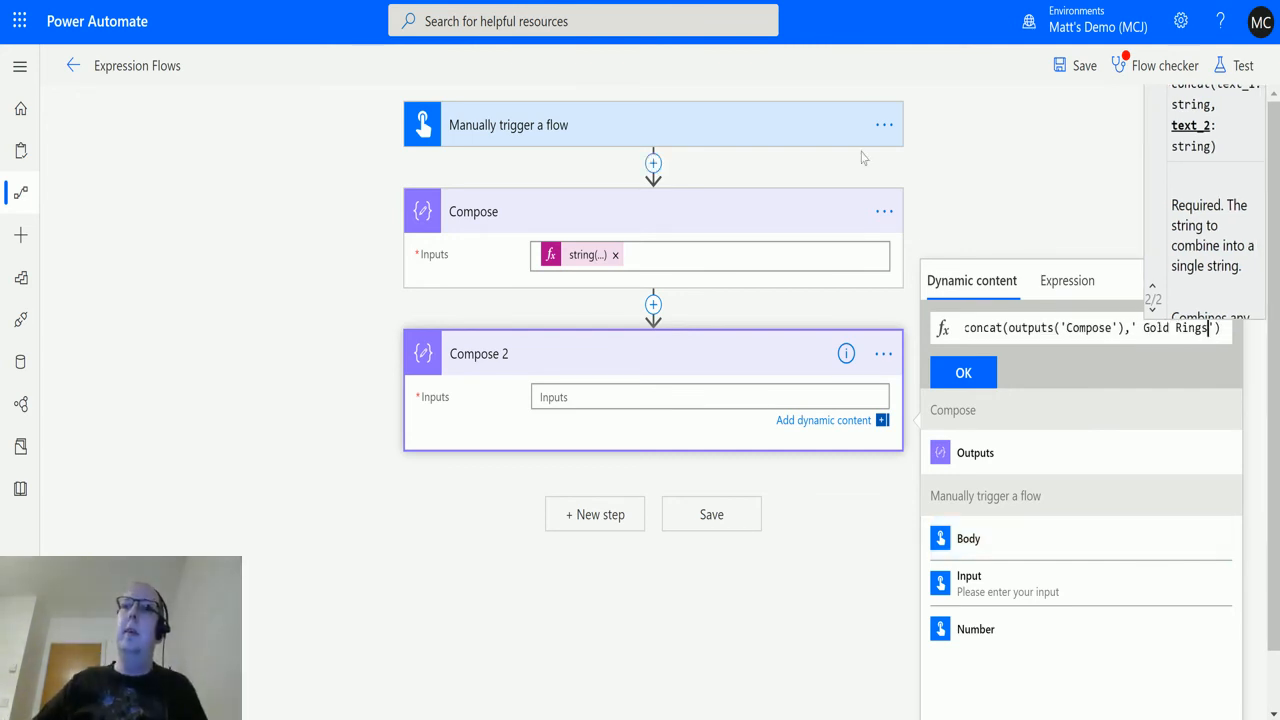
click(963, 373)
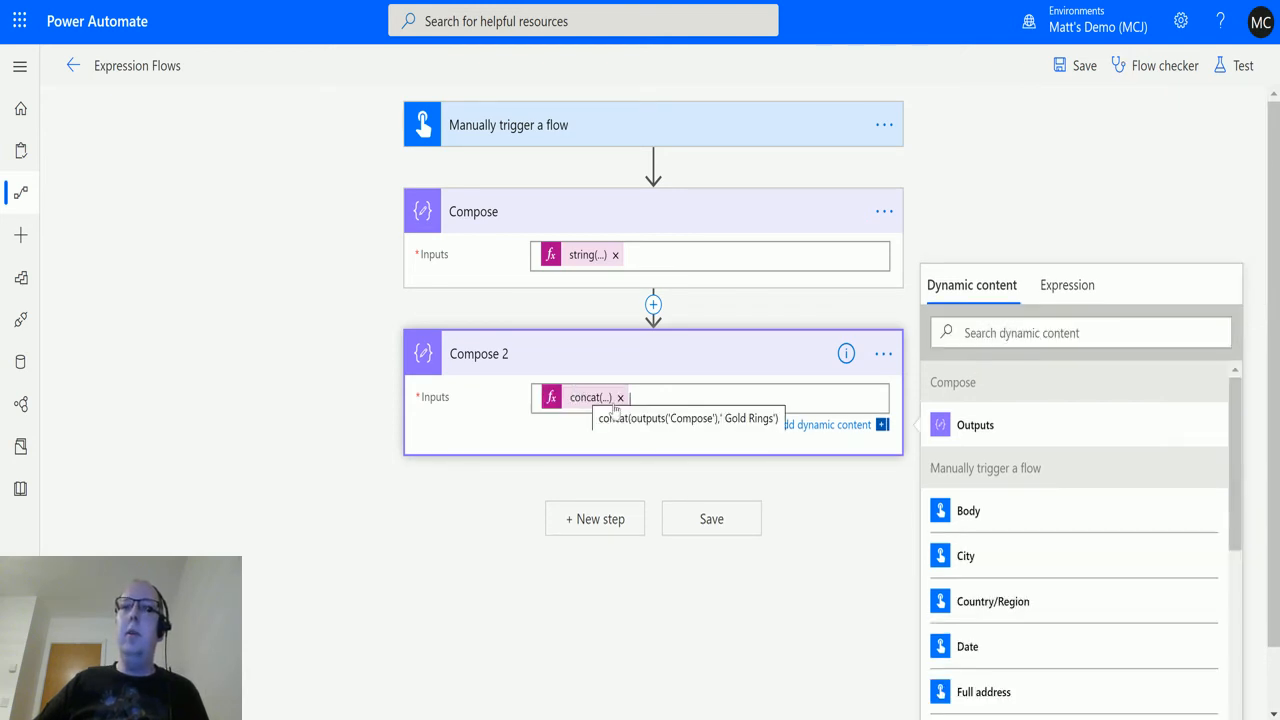
Save the flow and run a manual test with Number set to 5 and the text input left blank.
click(1244, 70)
click(1051, 192)
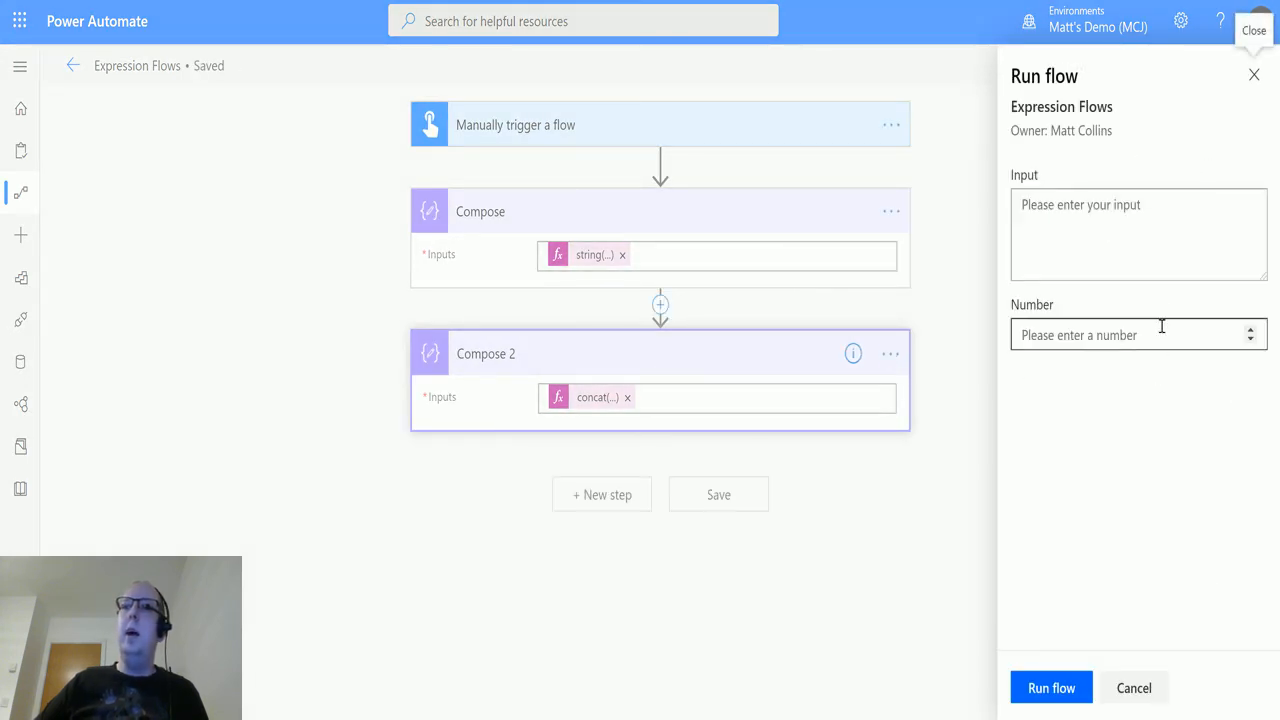
click(1161, 326)
click(1250, 330)
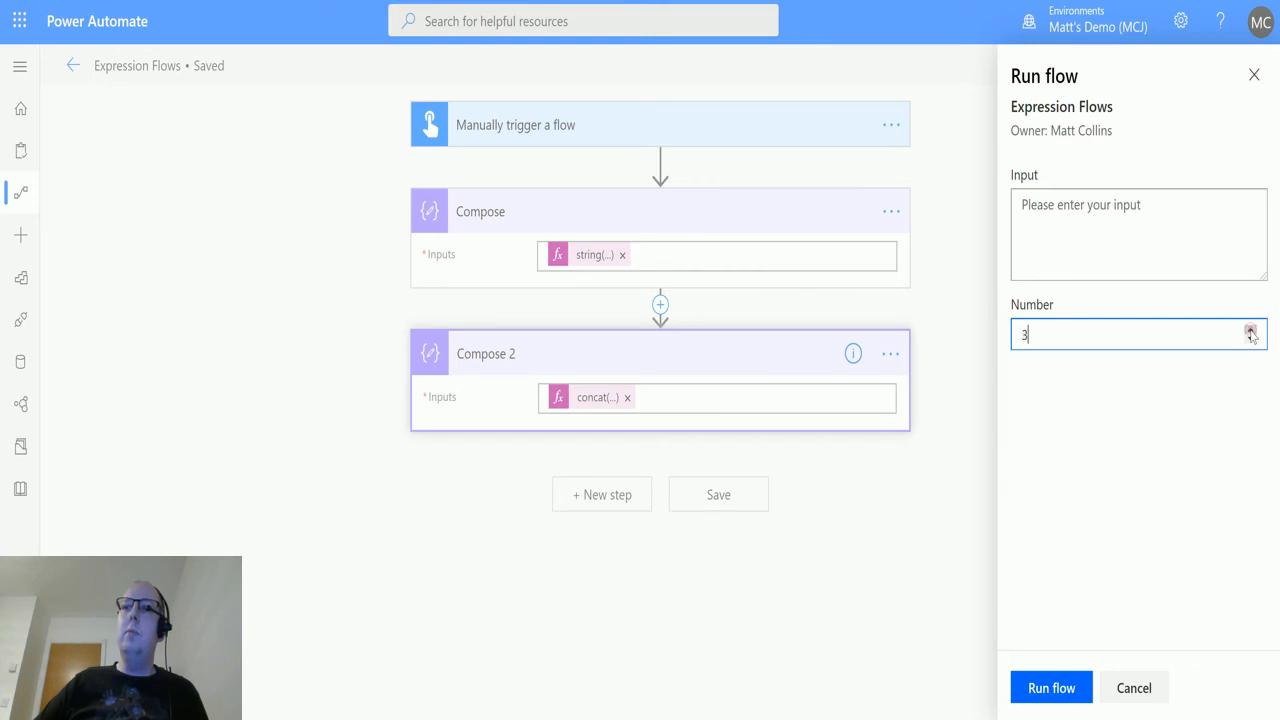
click(1250, 331)
click(1250, 331)
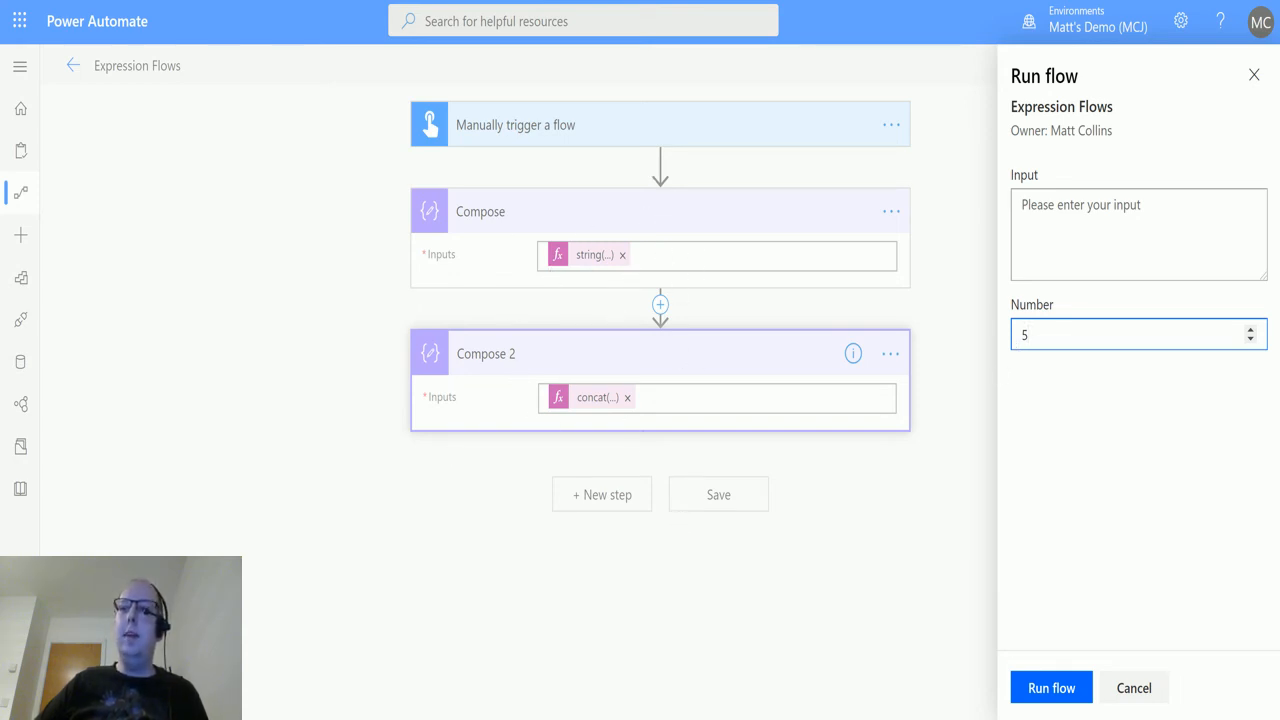
click(1058, 700)
click(1052, 695)
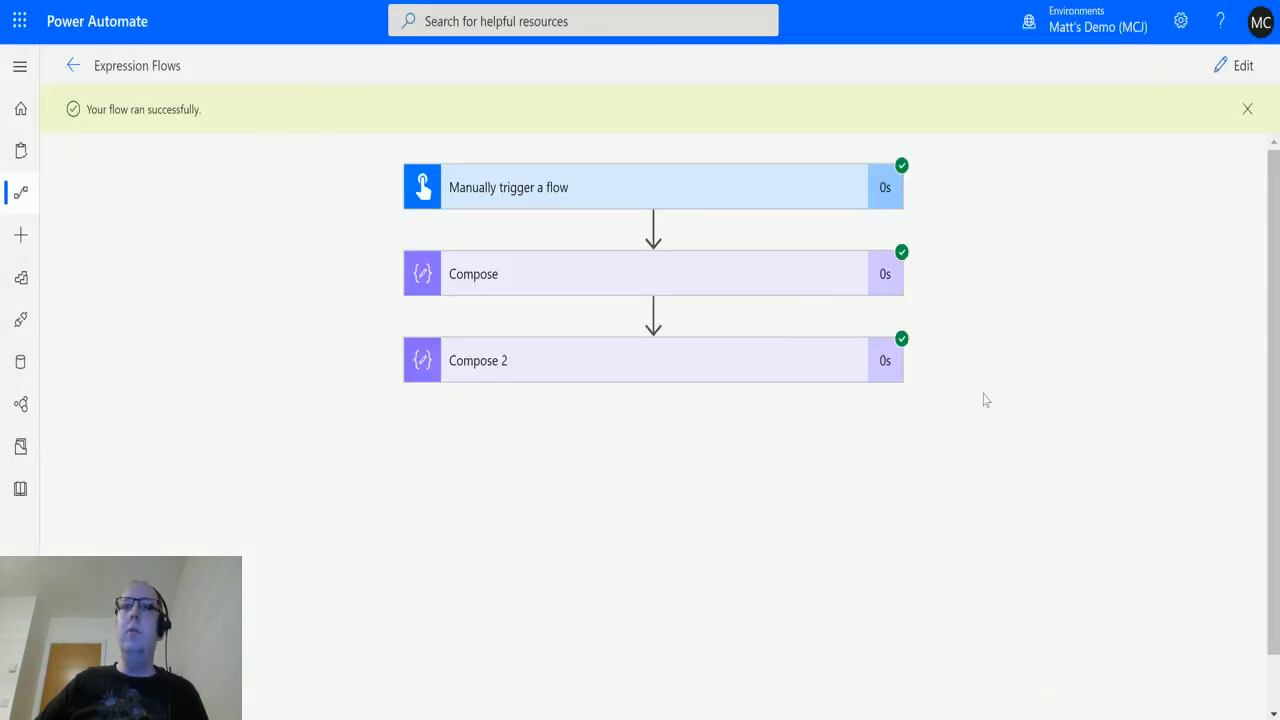
Examine the inputs and outputs of the Compose and Compose 2 actions in the test run.
click(657, 278)
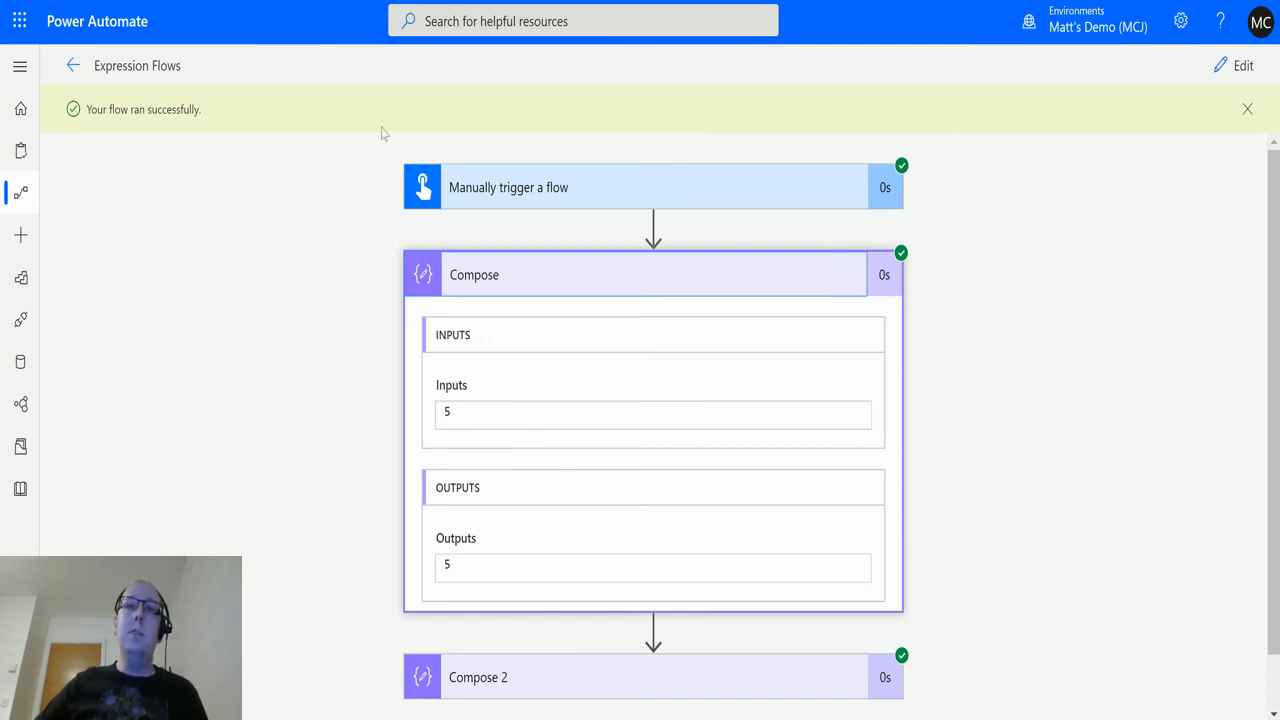
scroll(663, 377, down, 1)
click(622, 616)
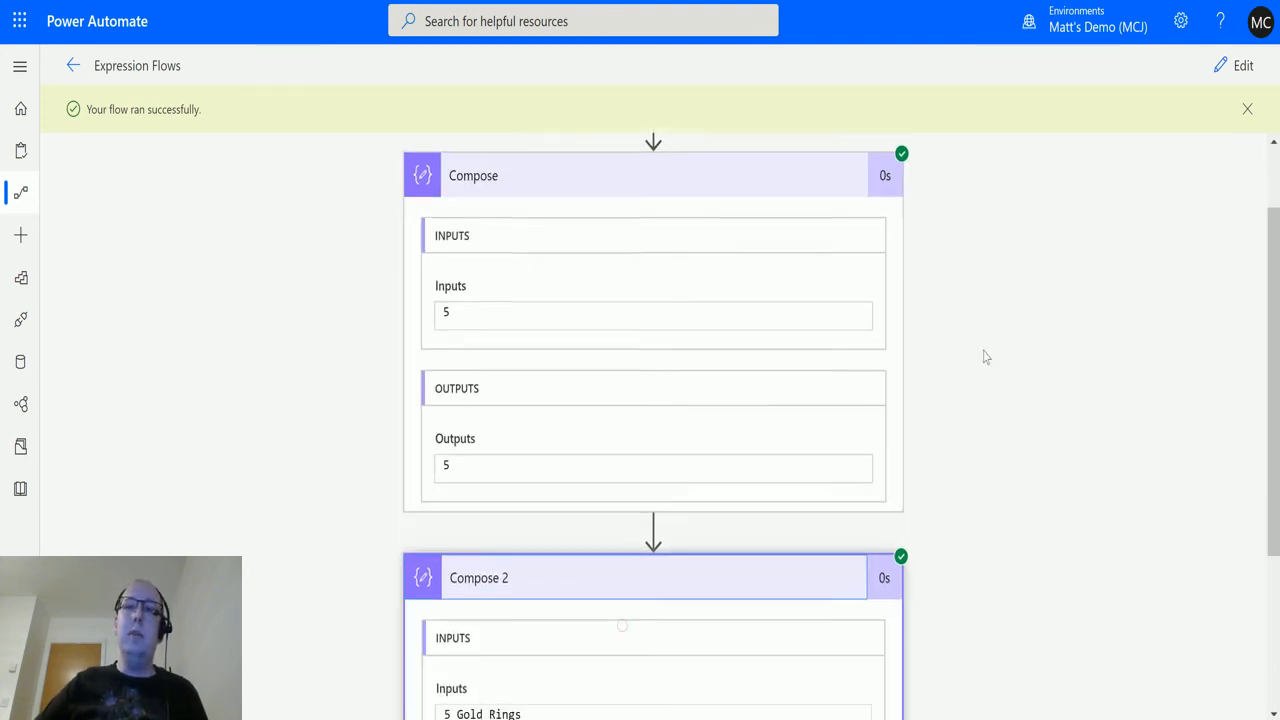
scroll(522, 426, up, 1)
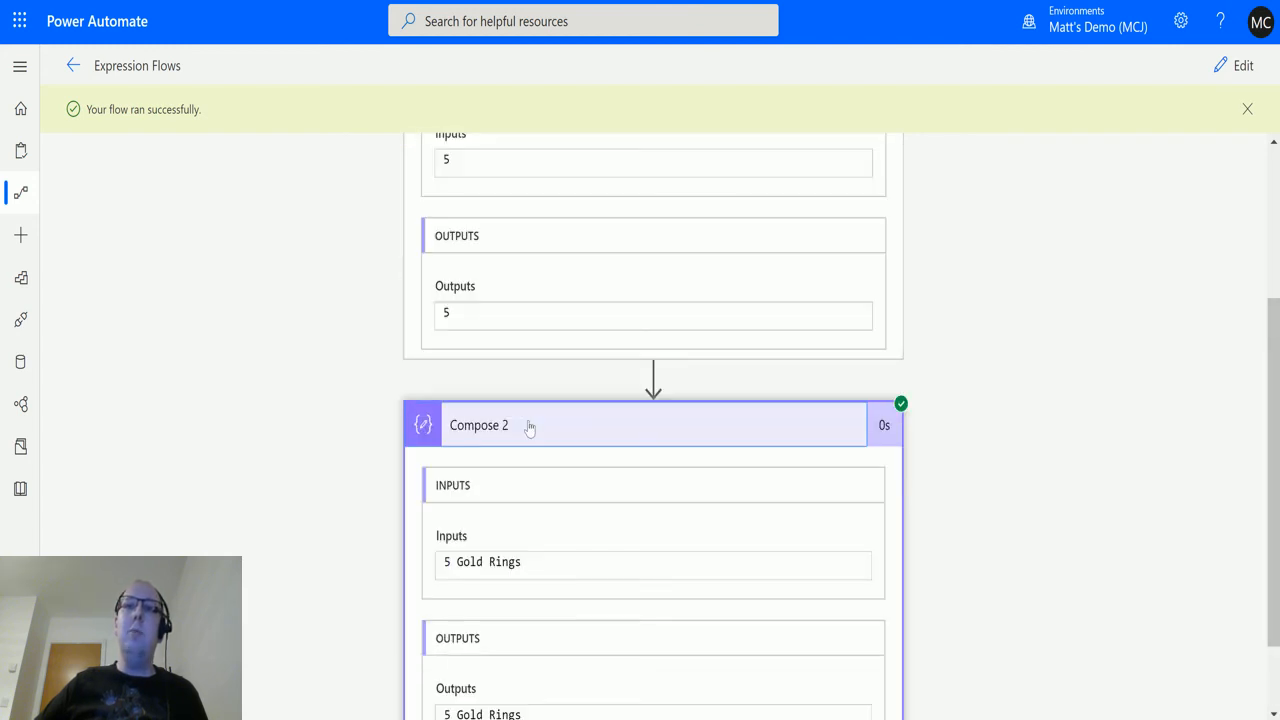
scroll(934, 516, down, 1)
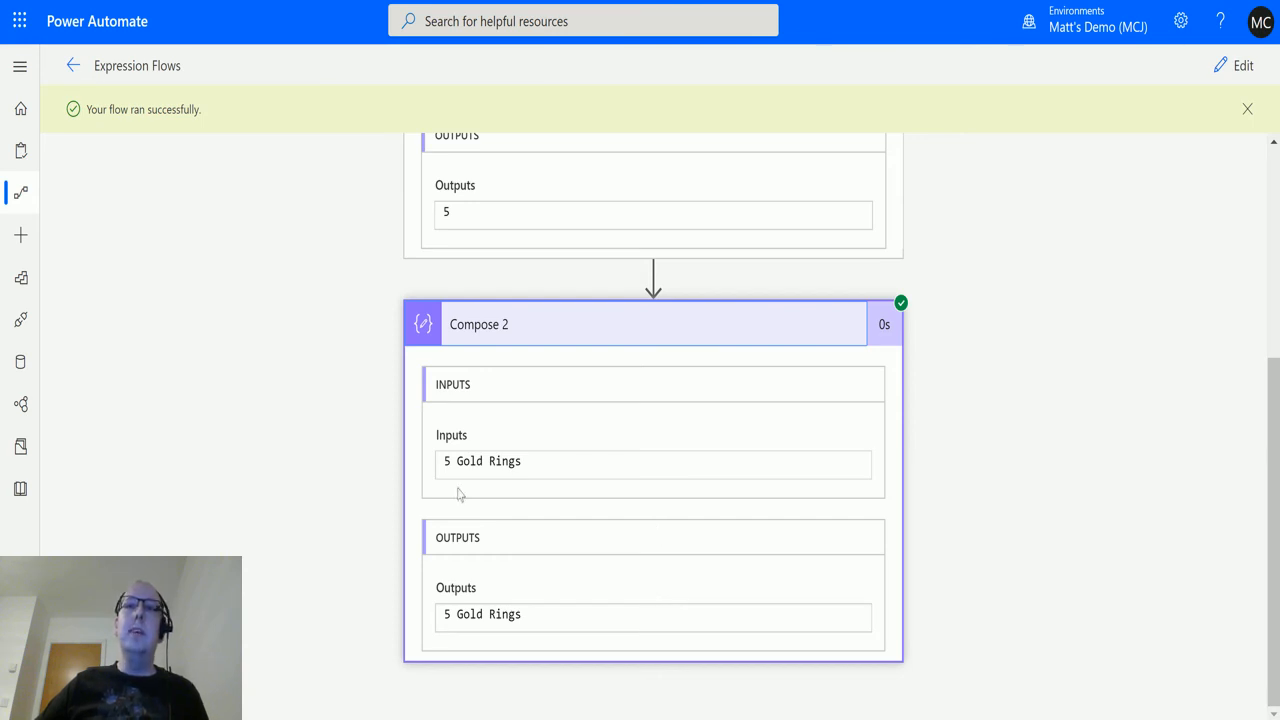
scroll(467, 495, up, 1)
scroll(467, 495, up, 2)
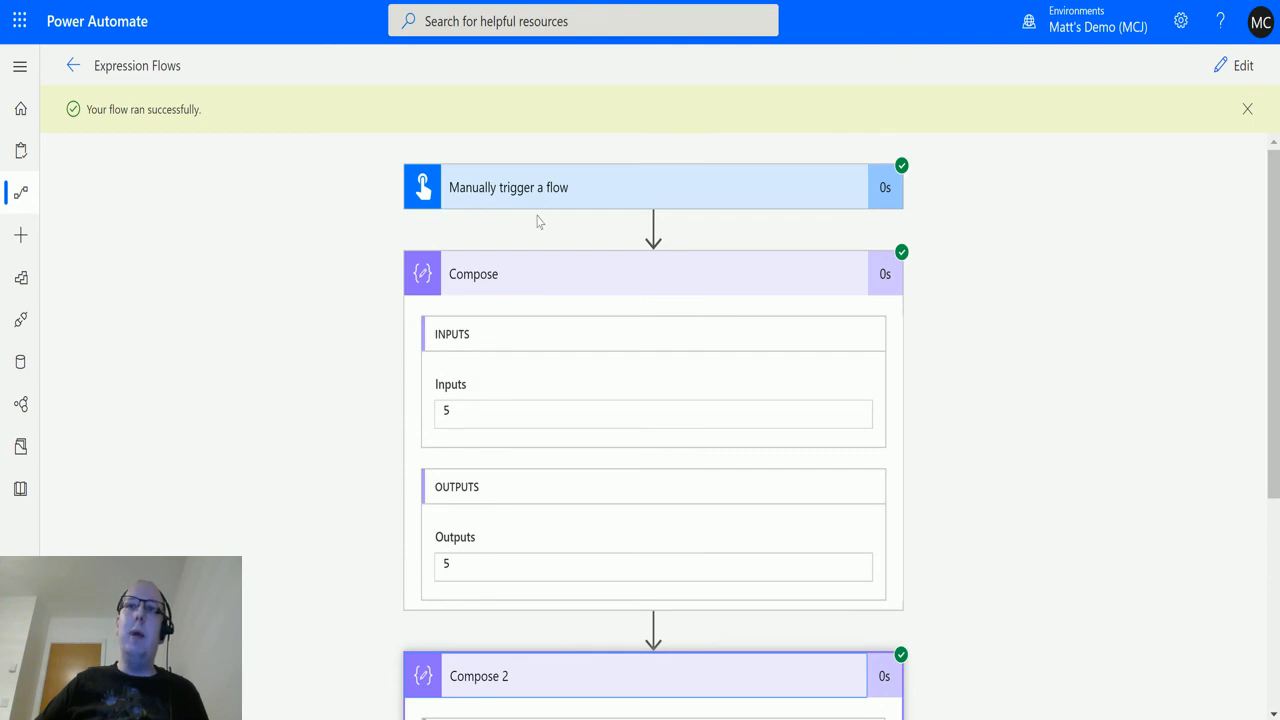
Inspect the trigger's schema and Number output, and compare them with the values in both Compose actions.
click(605, 202)
scroll(690, 402, down, 2)
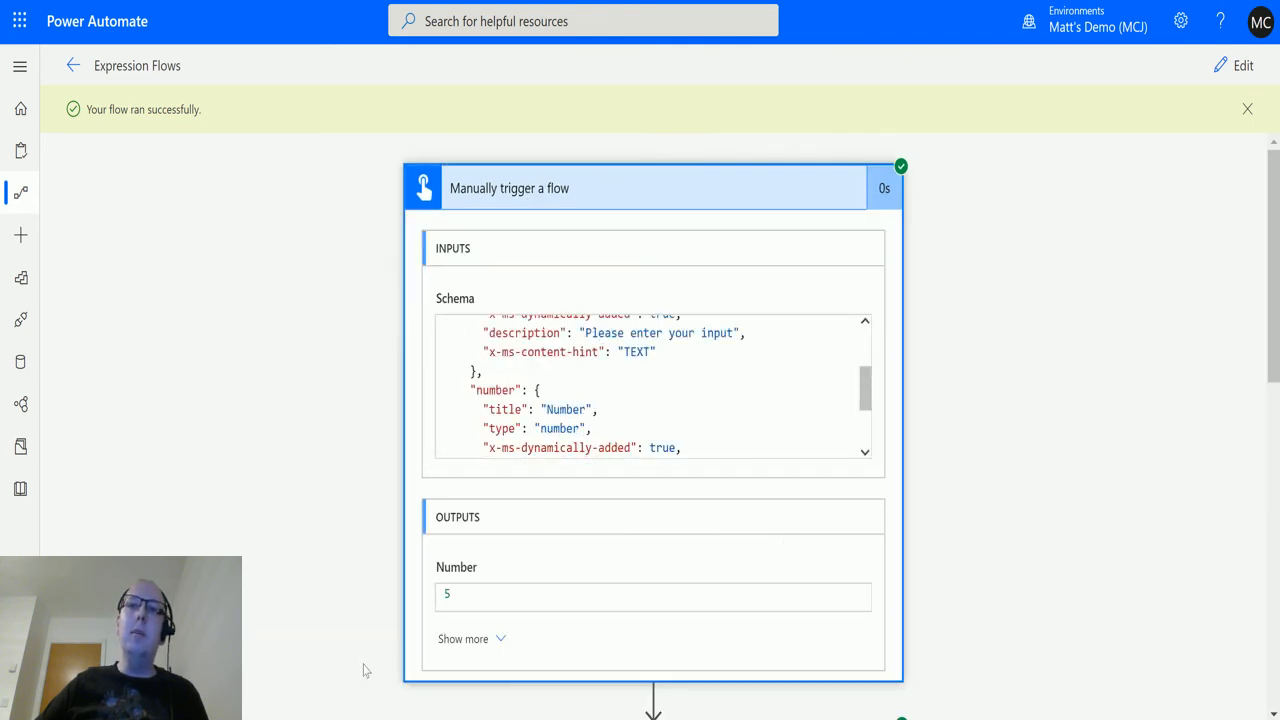
scroll(1005, 442, down, 4)
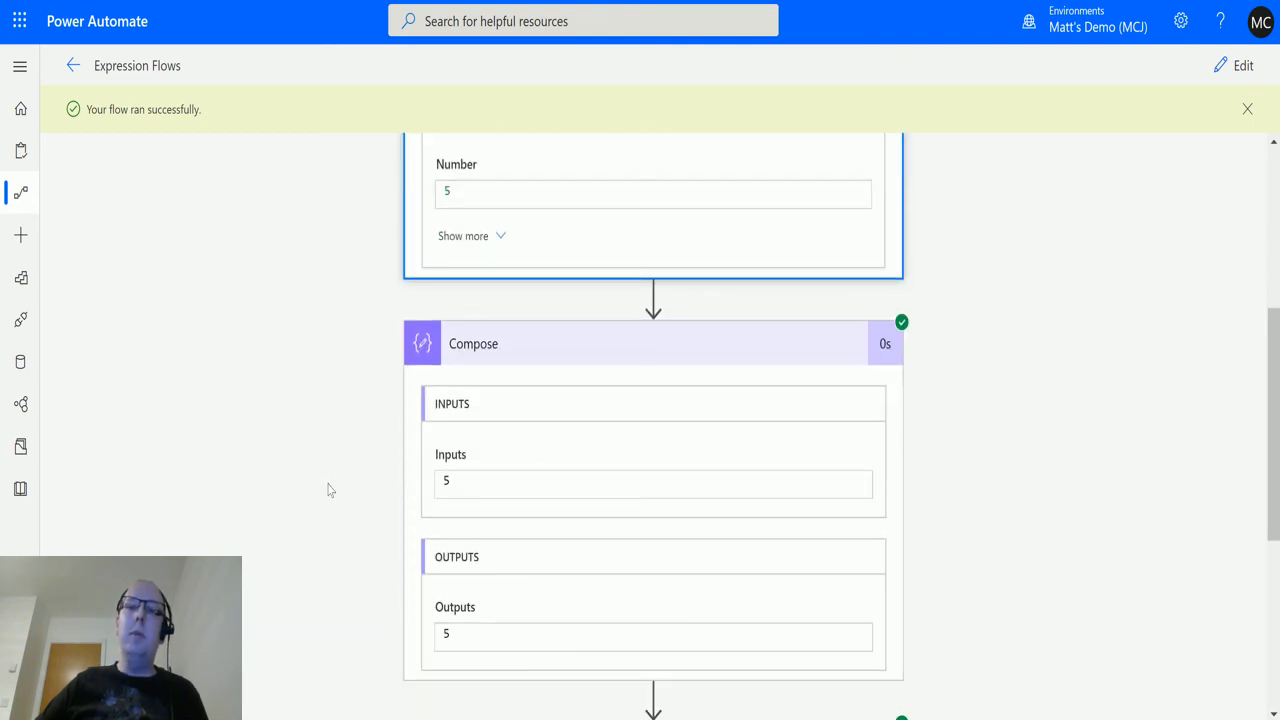
scroll(671, 508, down, 2)
scroll(620, 485, down, 2)
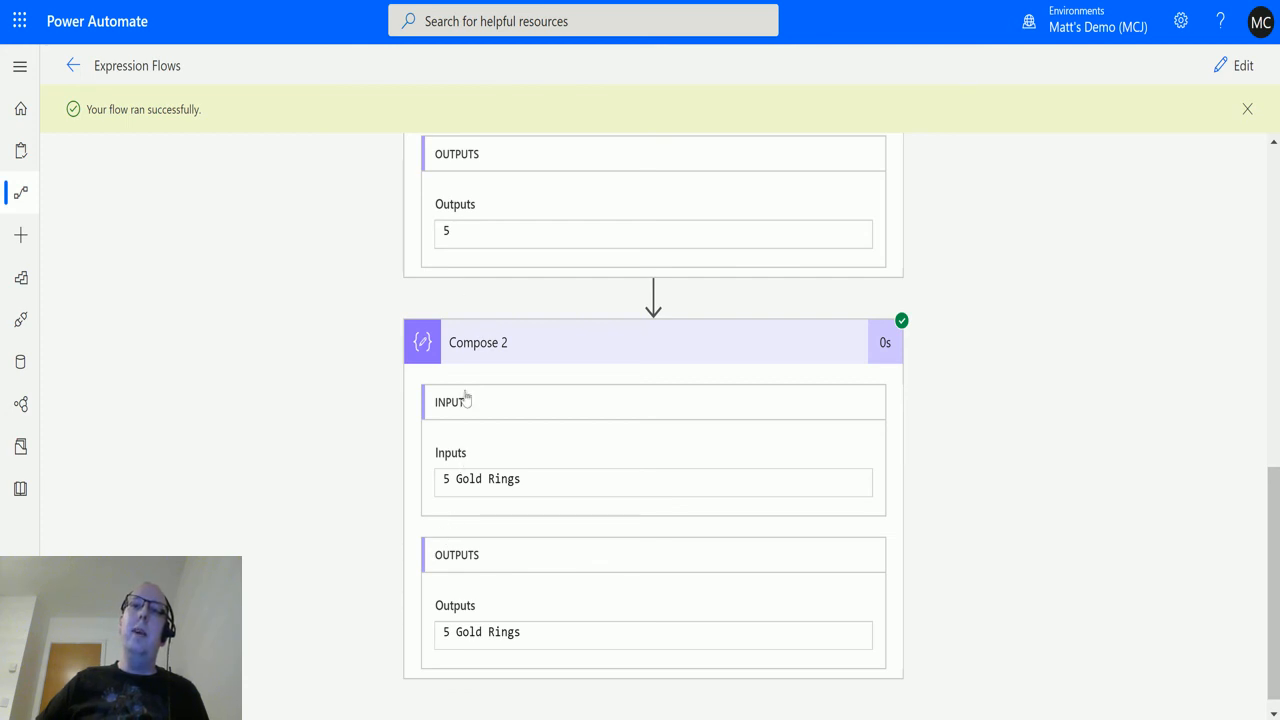
click(444, 480)
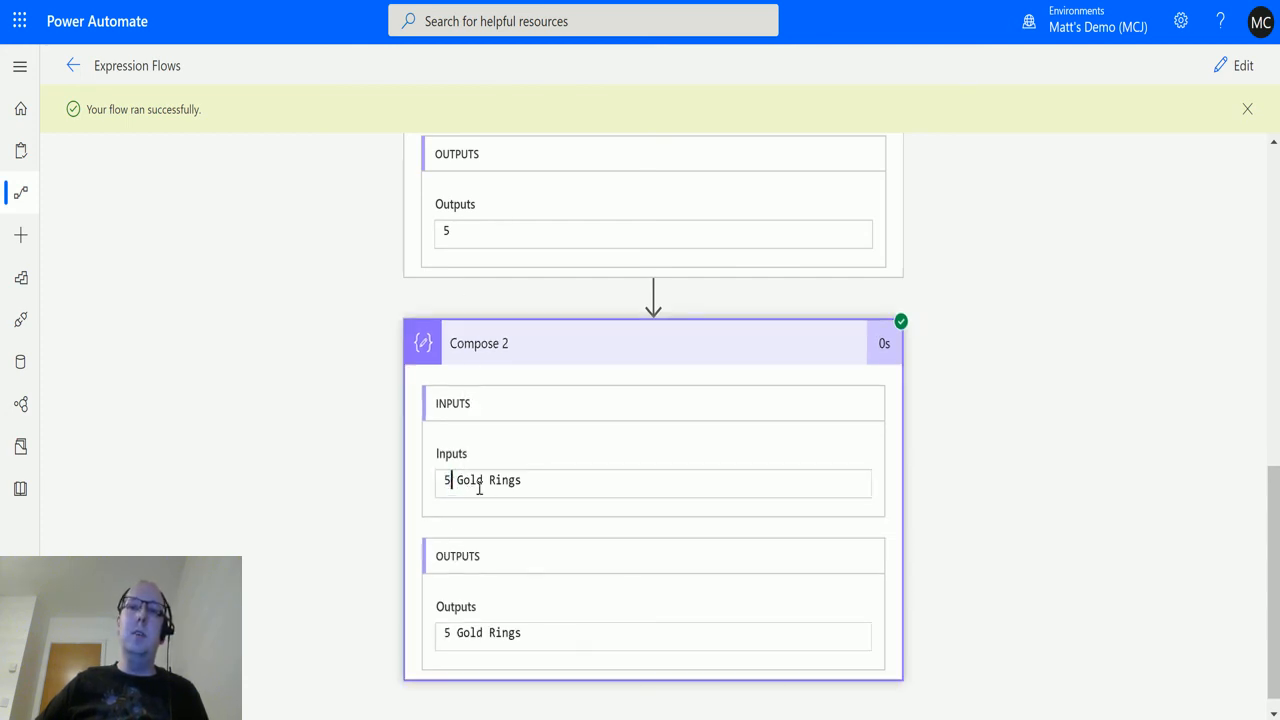